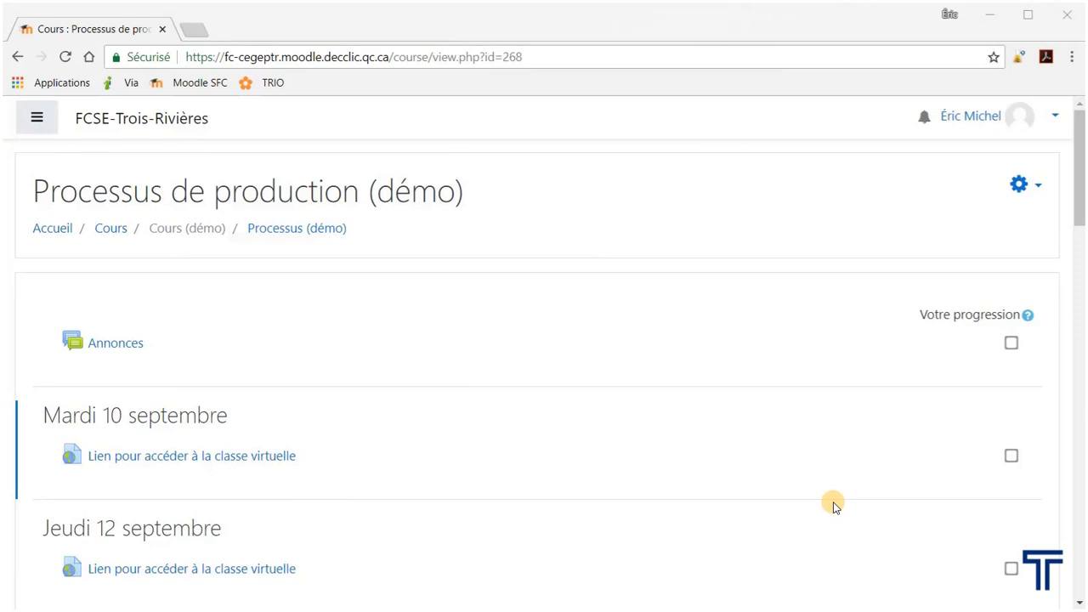
Turn on the course's editing mode and add a Fichier resource to the Mardi 10 septembre section
click(1019, 185)
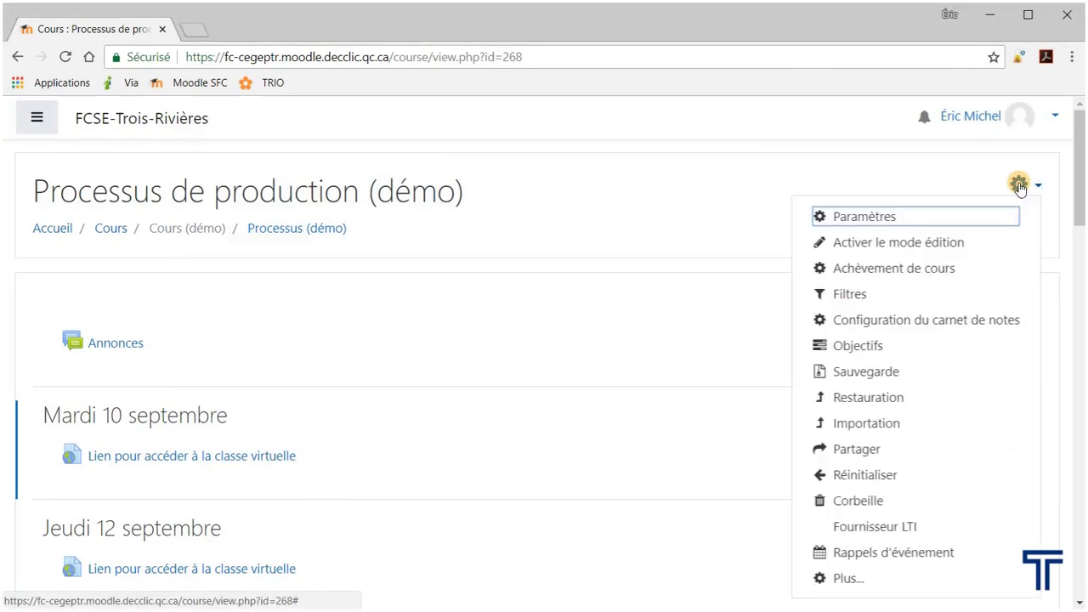
click(948, 245)
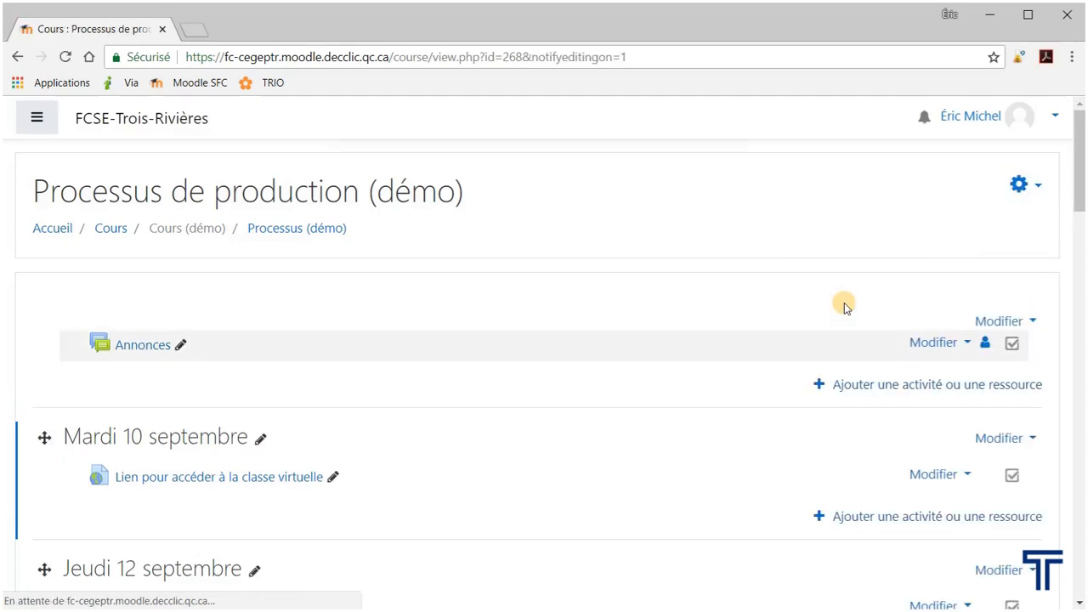
scroll(468, 415, down, 1)
scroll(468, 415, down, 1)
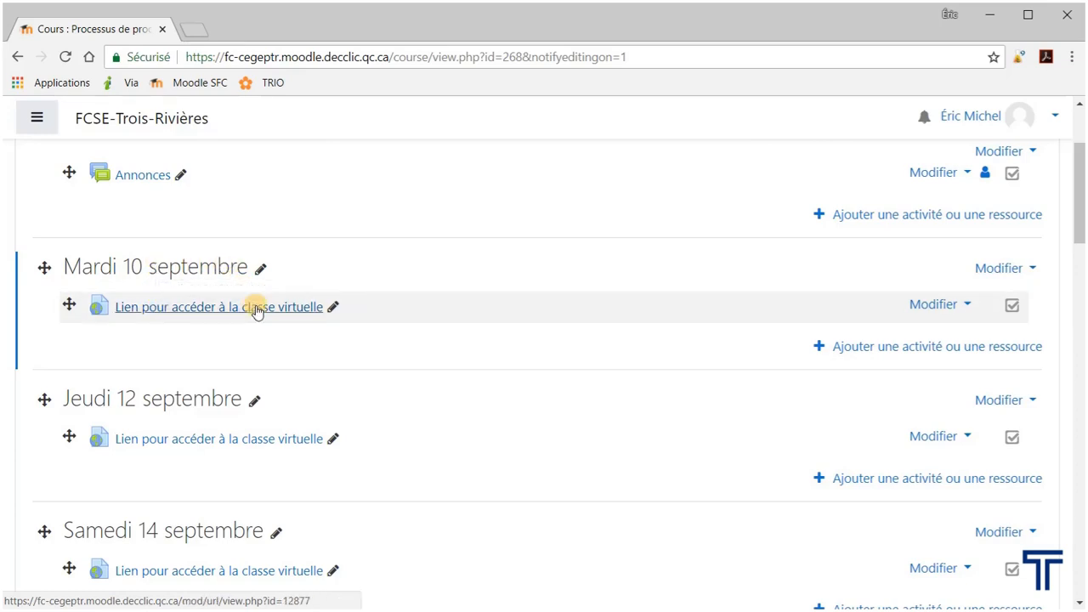
click(932, 347)
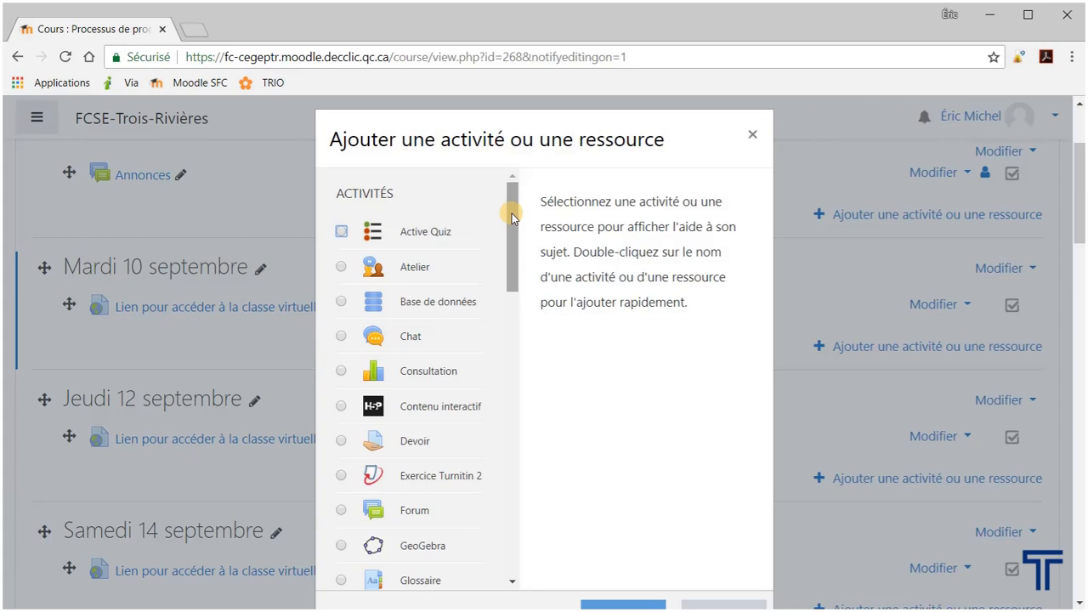
drag(513, 219, 514, 507)
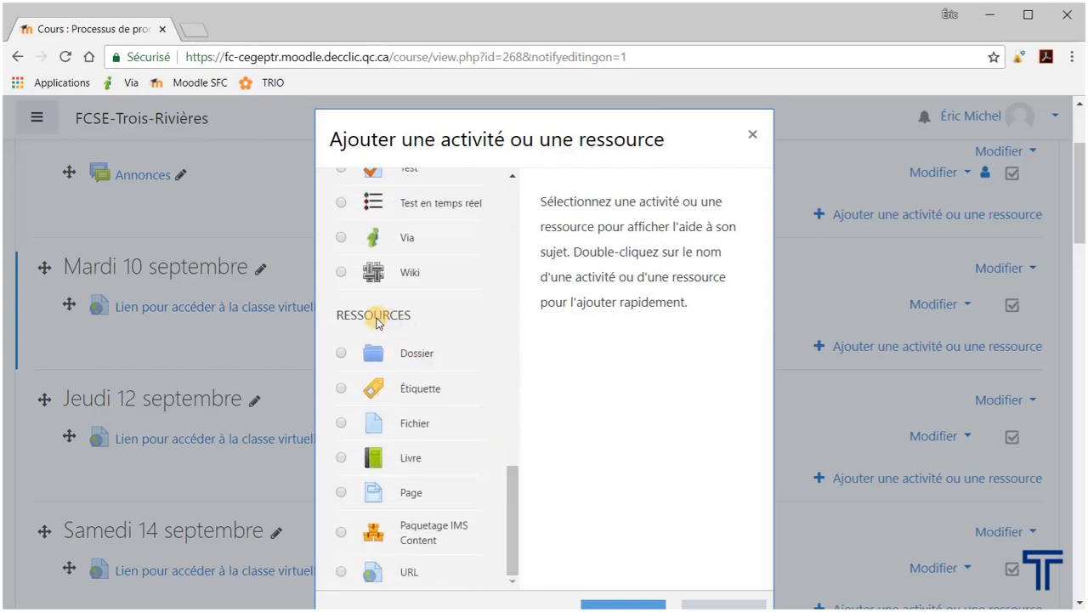
click(341, 425)
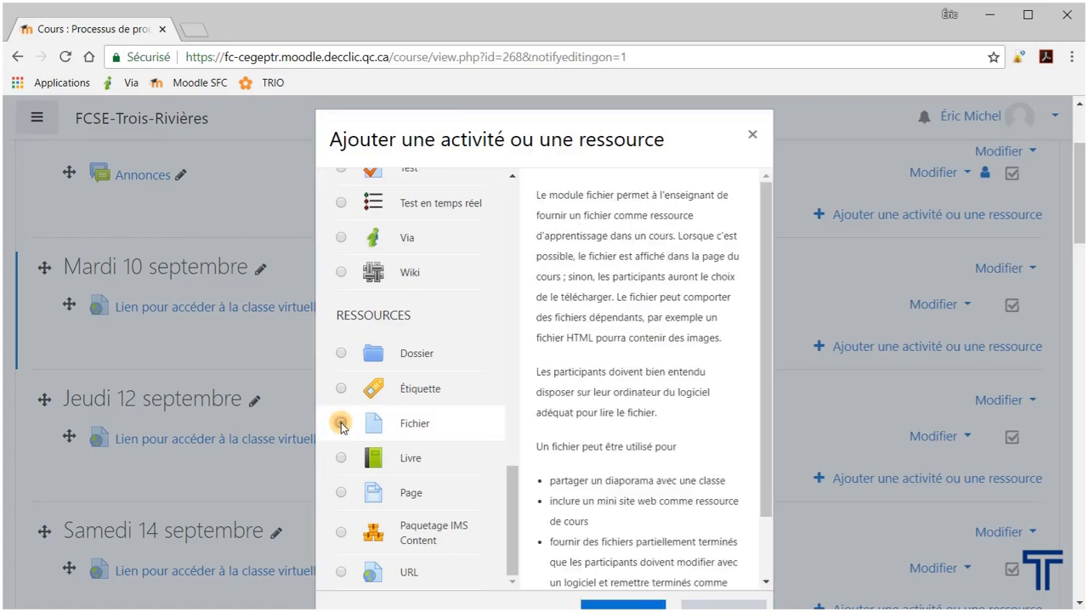
scroll(695, 469, down, 1)
scroll(787, 520, down, 2)
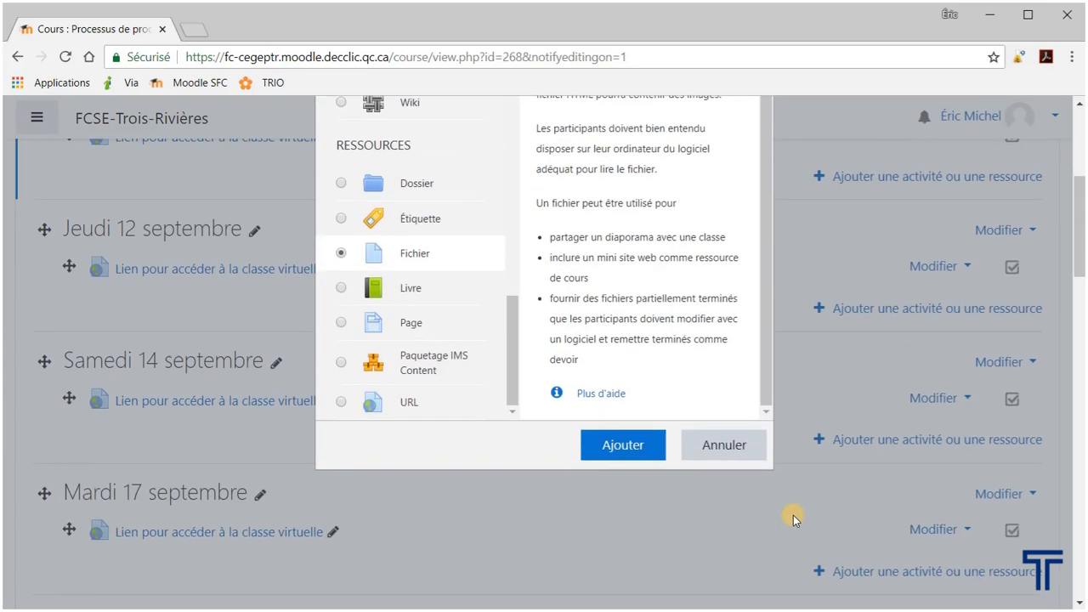
click(619, 444)
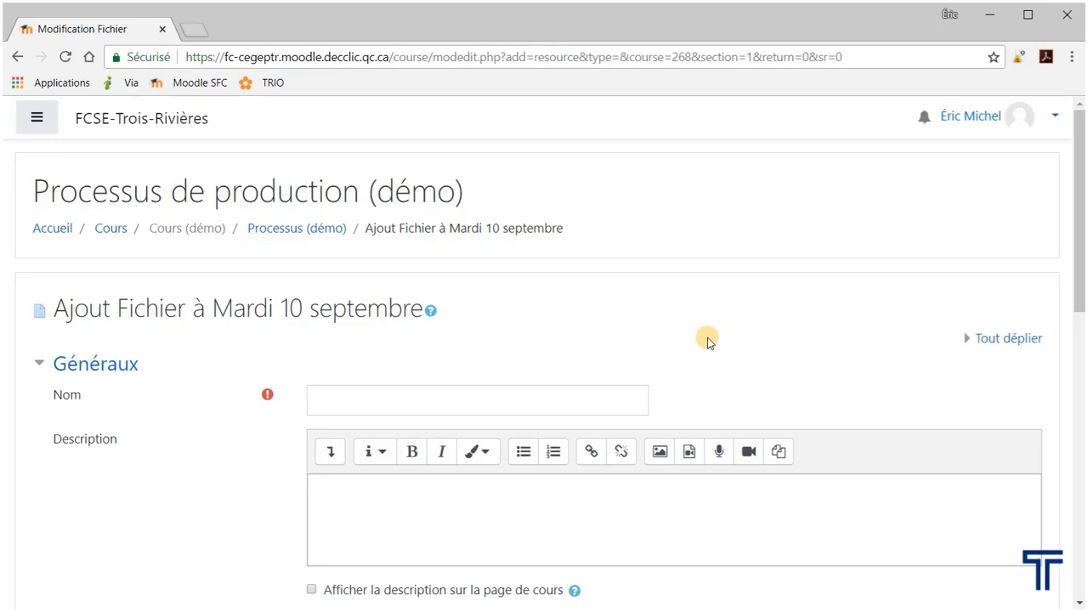
Name the new file resource "Notes de cours | Séminaire 1"
scroll(707, 340, down, 1)
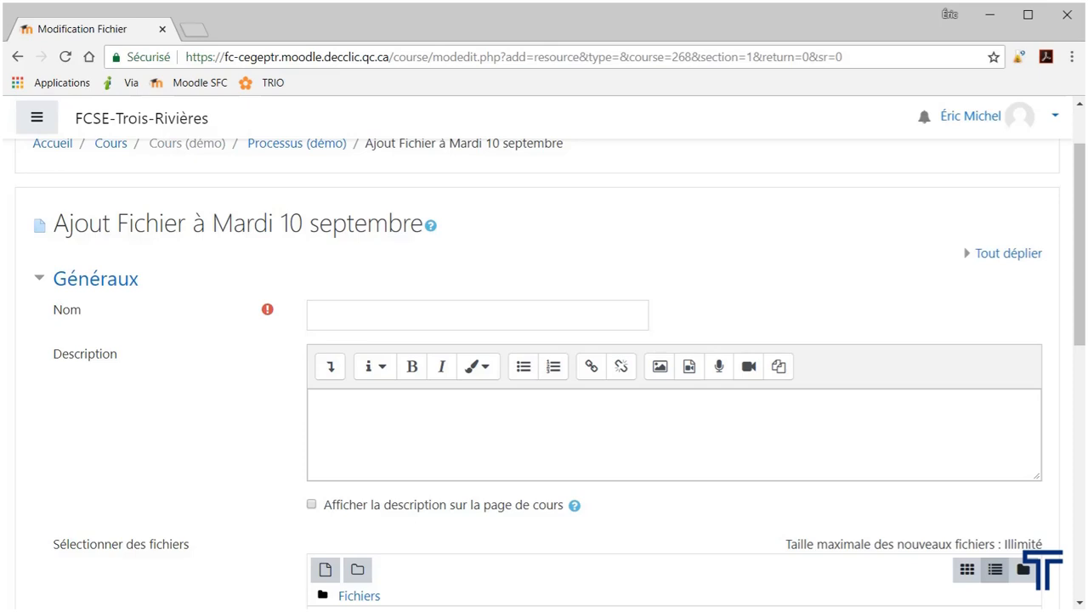
scroll(306, 281, down, 1)
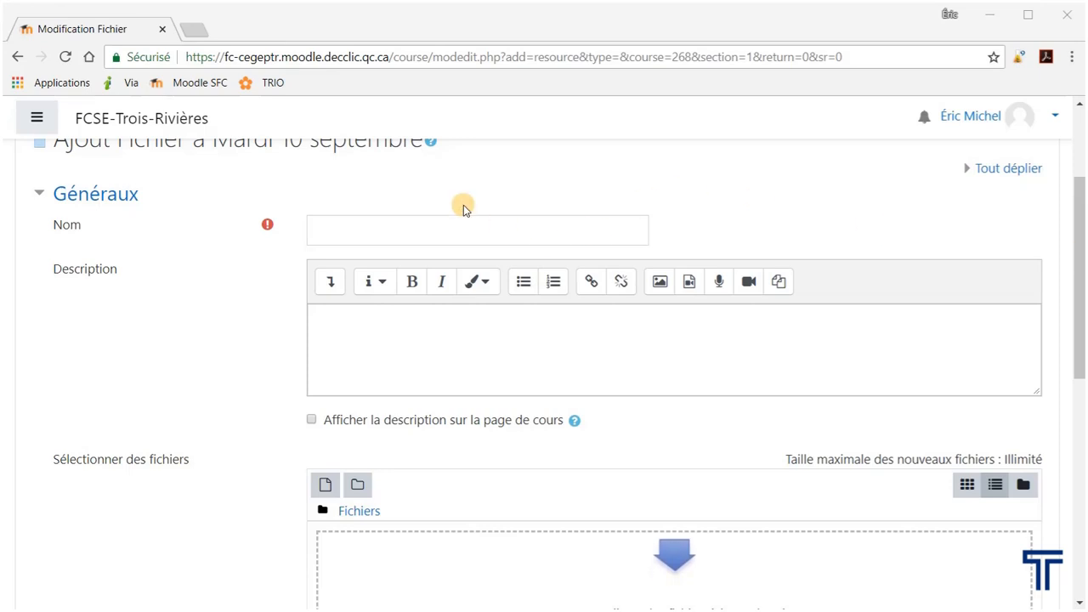
click(431, 239)
text(Notes de cours | Séminaire 1)
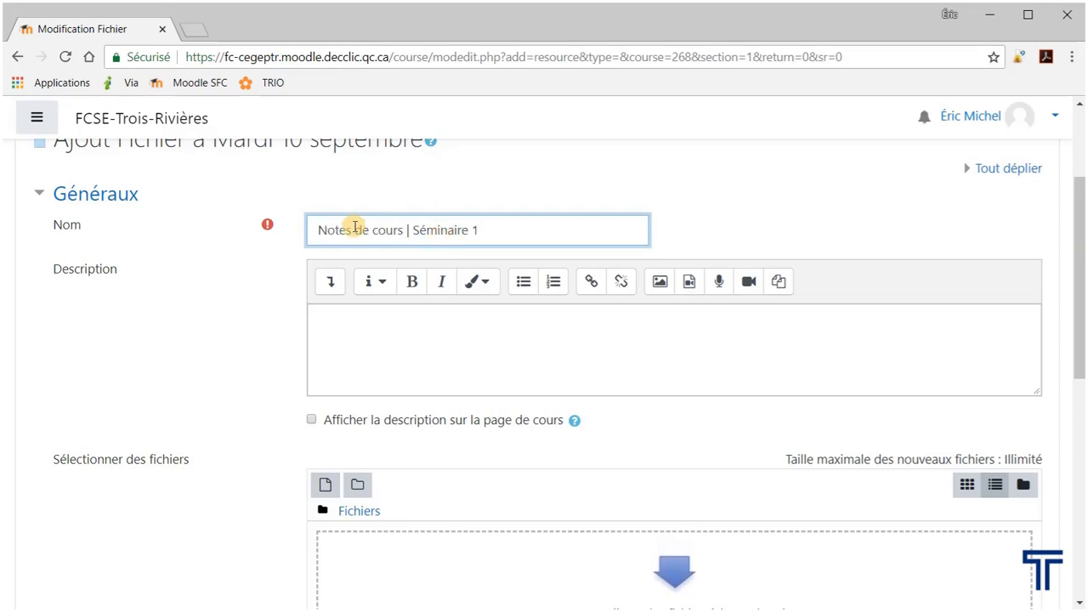
click(319, 230)
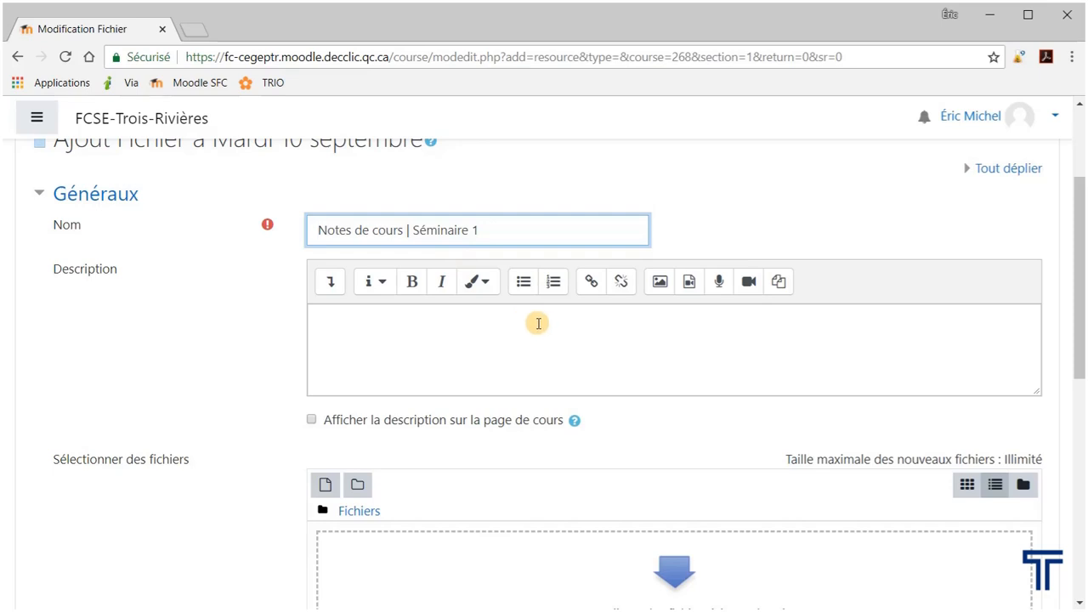
Attach NDC_Processus_cours1.pdf to the file resource, then save it and return to the course
scroll(455, 348, down, 3)
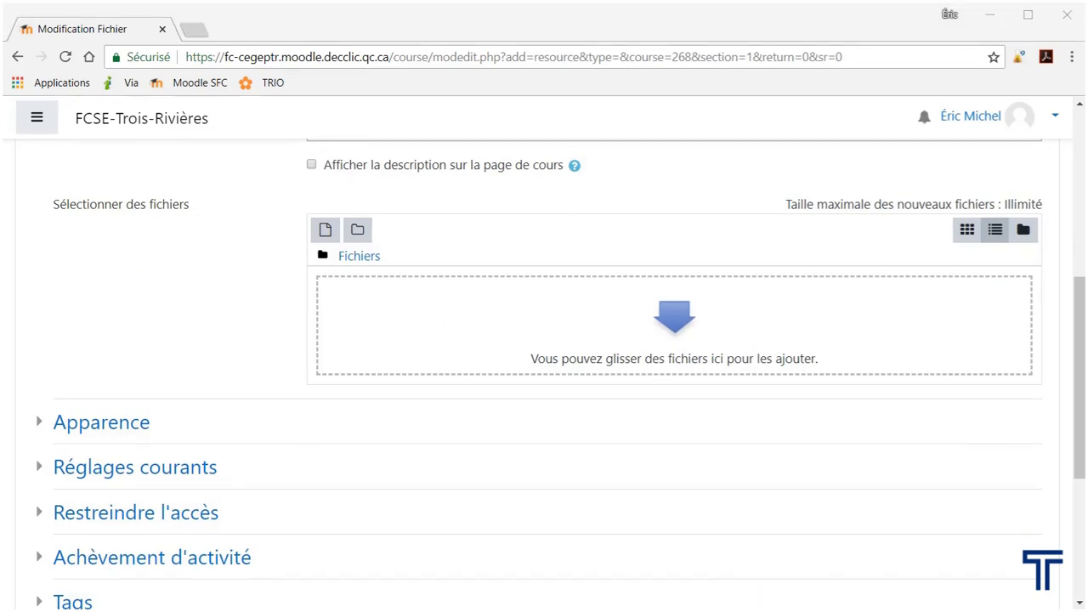
drag(625, 280, 620, 347)
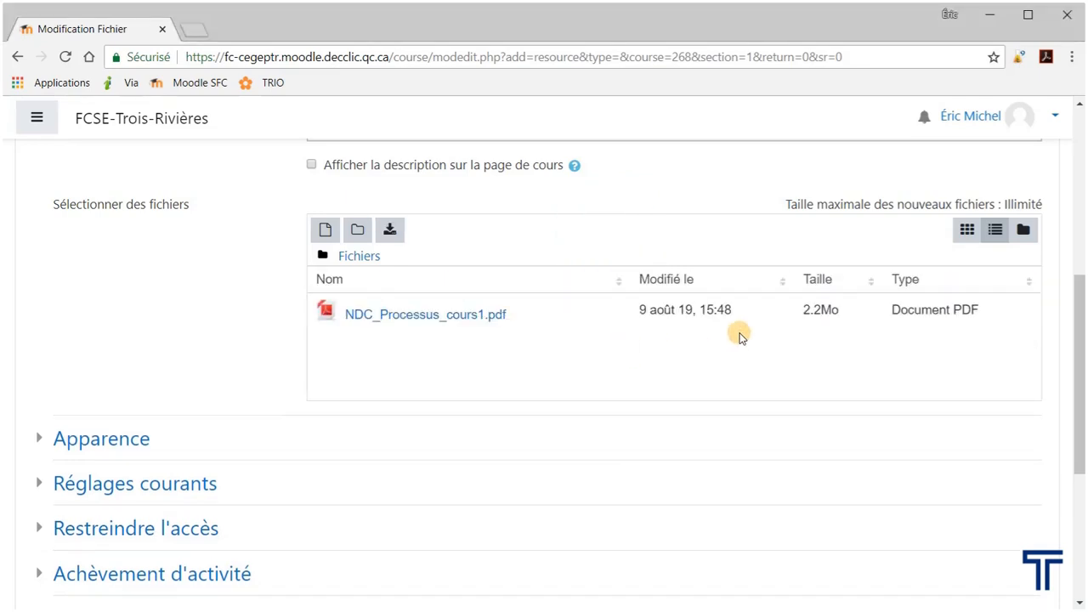
scroll(736, 337, down, 3)
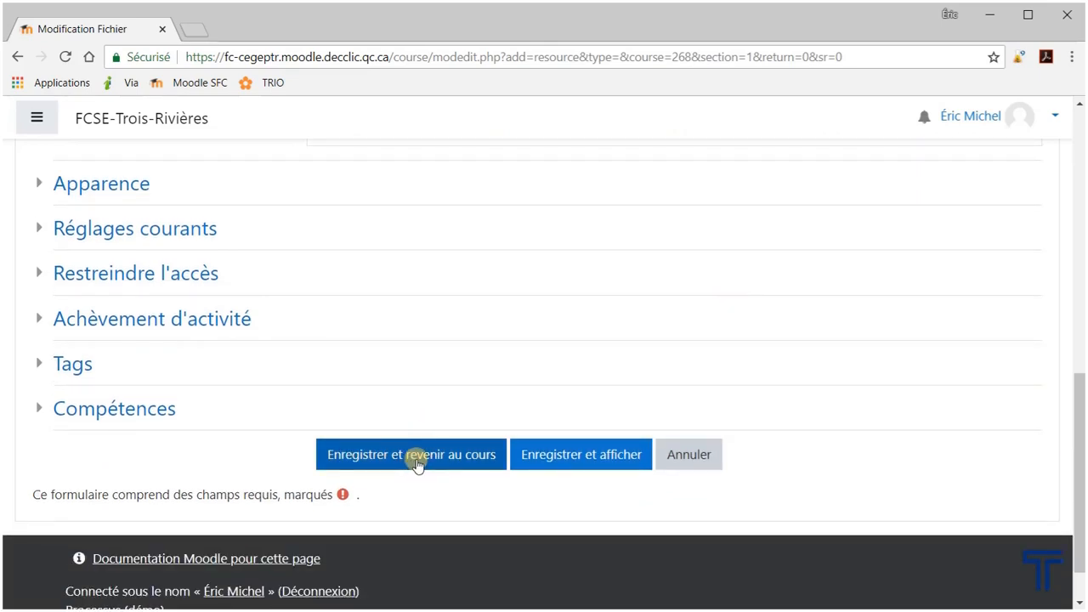
click(419, 463)
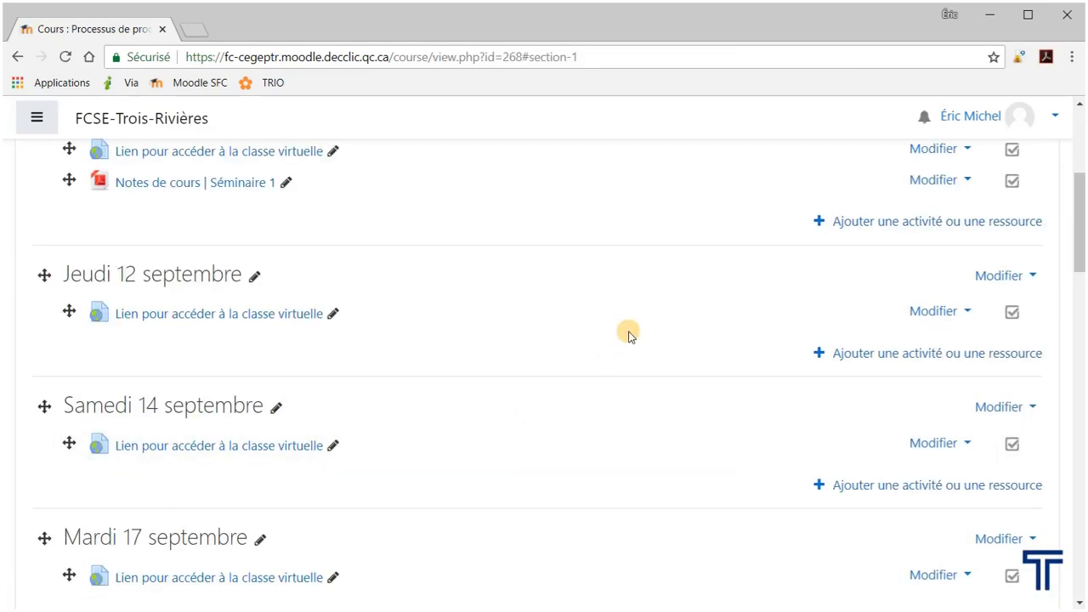
View the PDF behind Notes de cours | Séminaire 1 and go back to the course page
scroll(627, 334, up, 2)
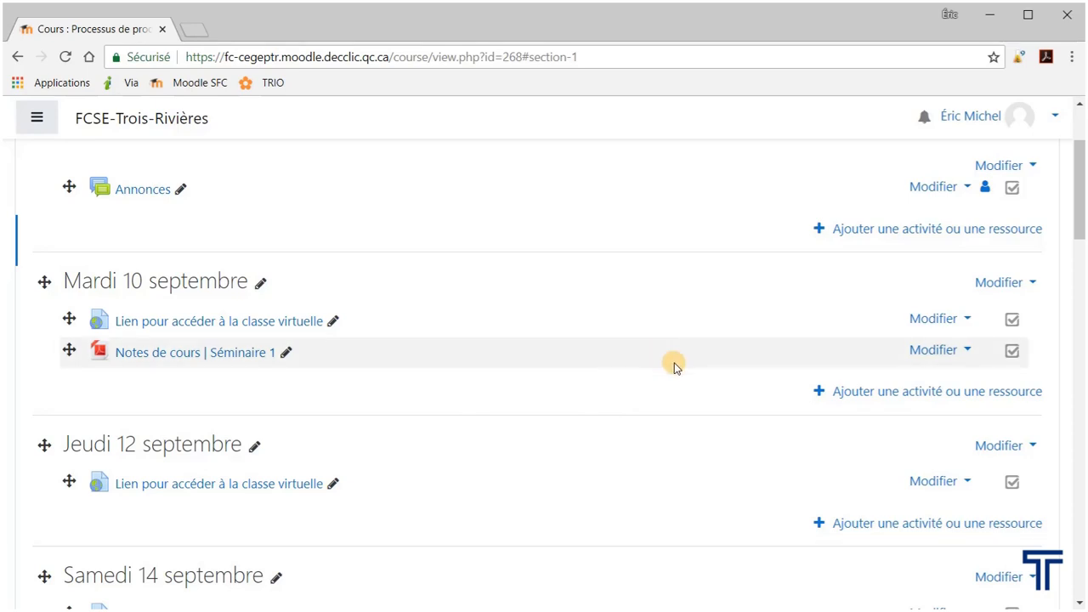
scroll(520, 378, up, 1)
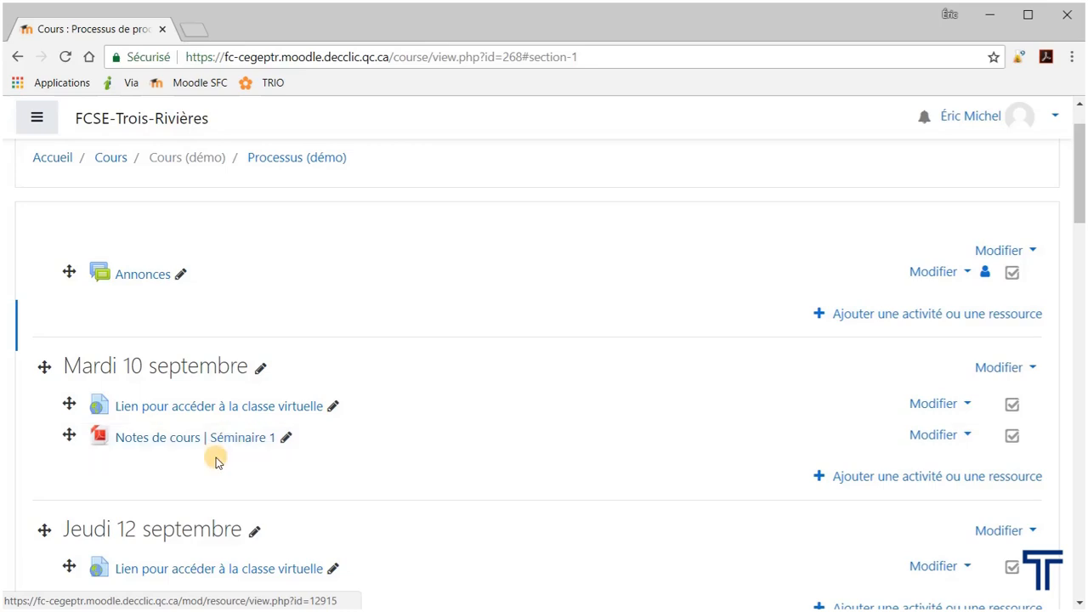
click(167, 441)
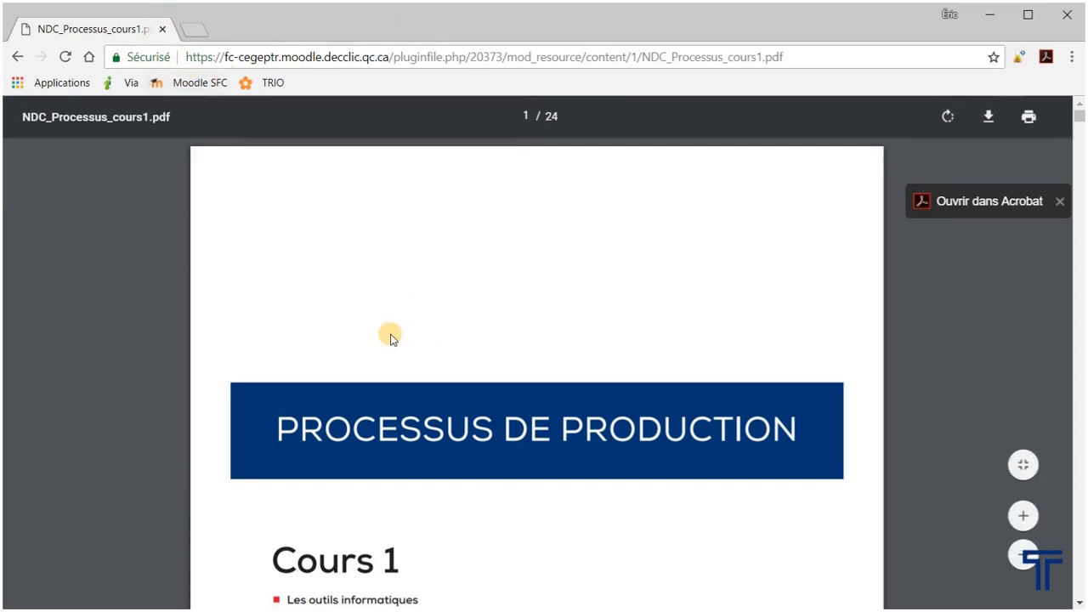
click(17, 55)
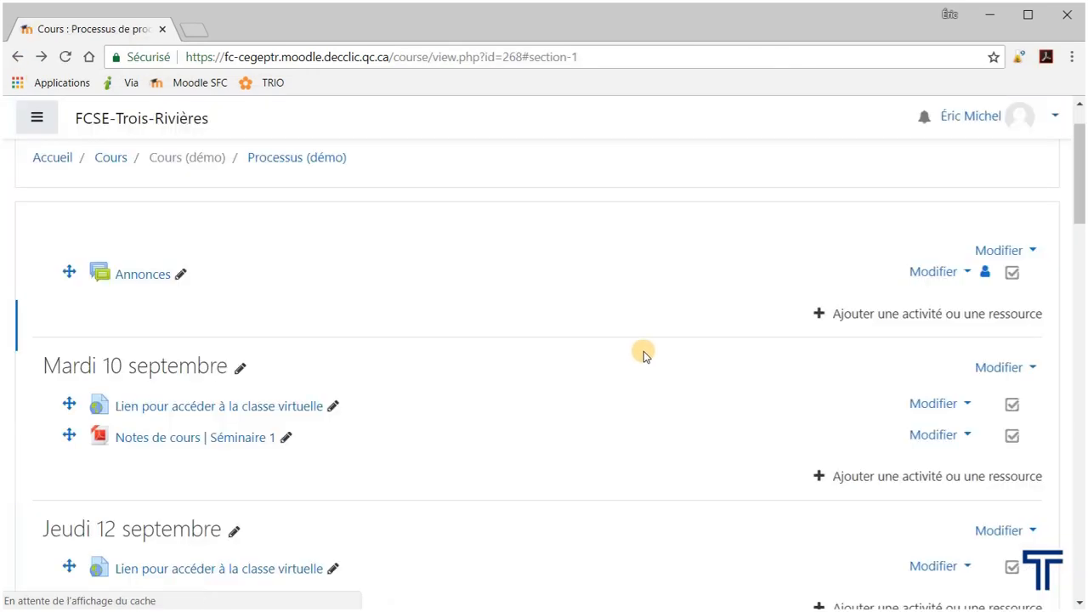
Set the Affichage option of Notes de cours | Séminaire 1 to Forcer le téléchargement and save, returning to the course
scroll(643, 351, up, 2)
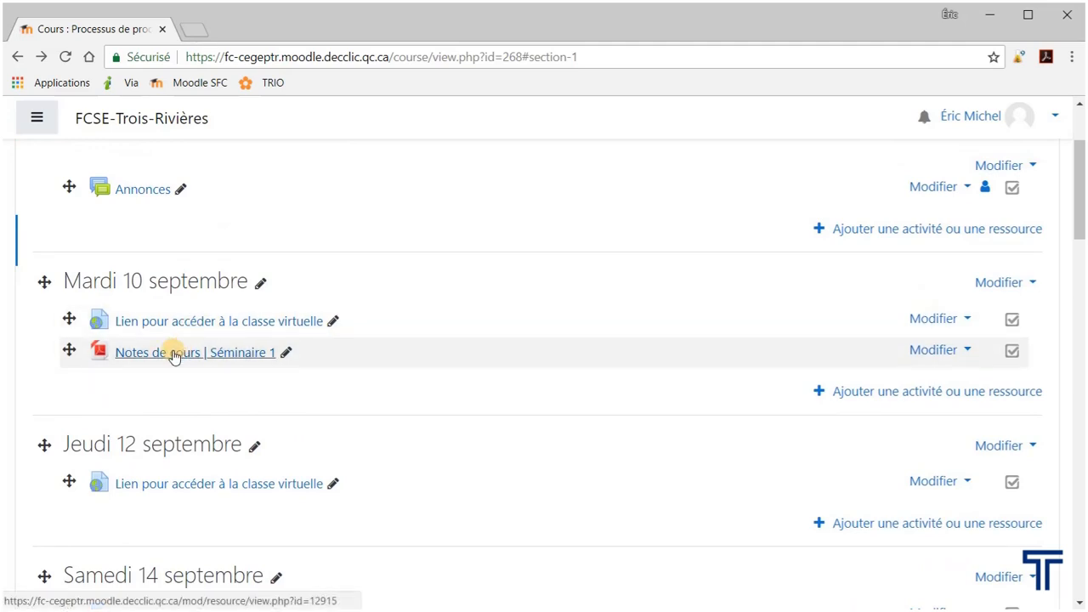
click(936, 350)
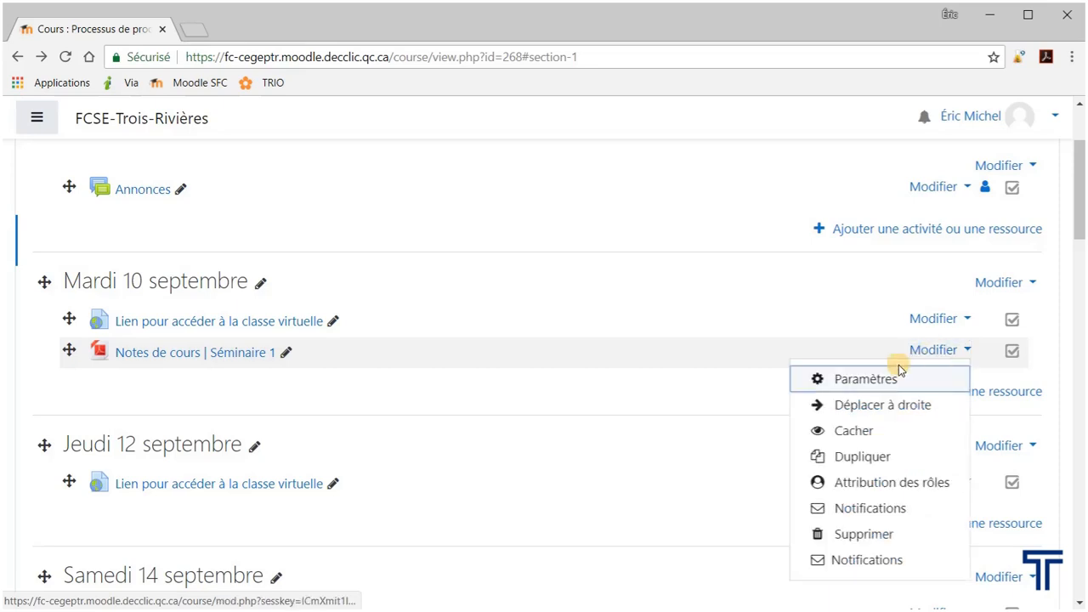
click(860, 381)
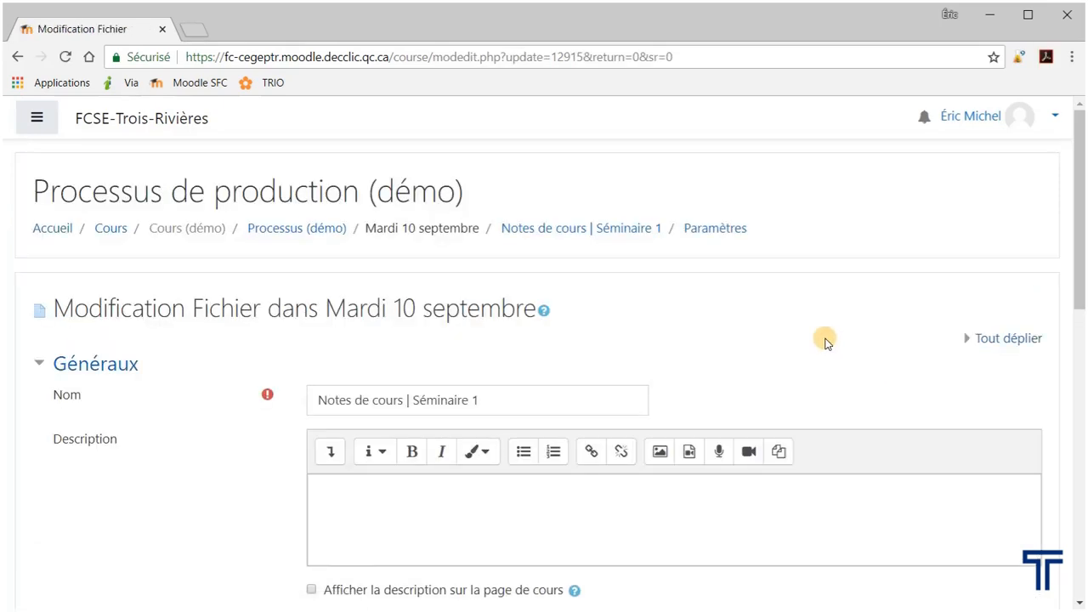
scroll(823, 341, down, 2)
scroll(825, 342, down, 3)
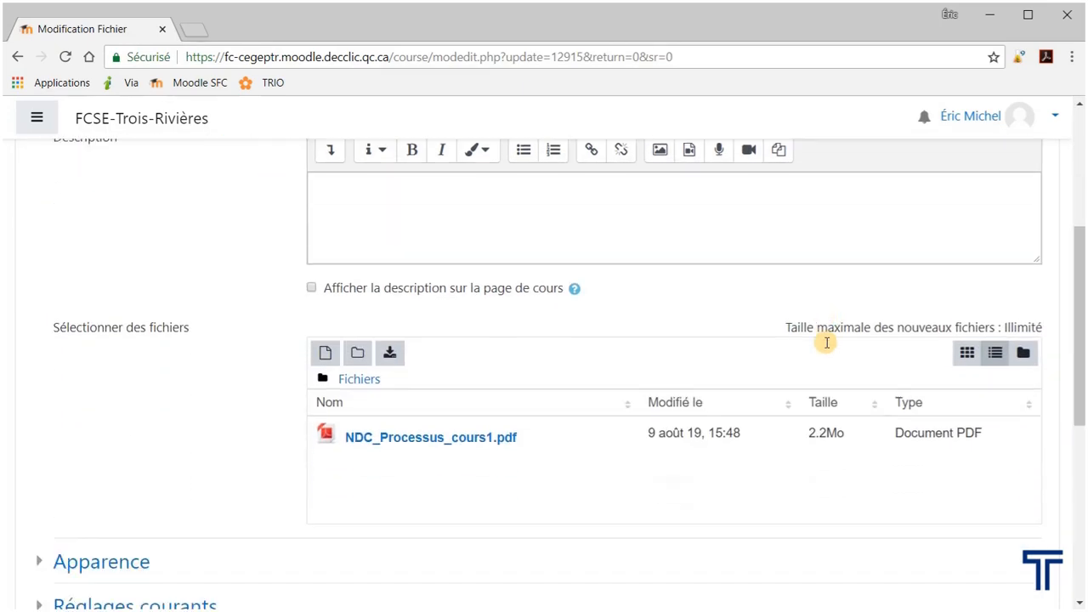
scroll(182, 419, down, 2)
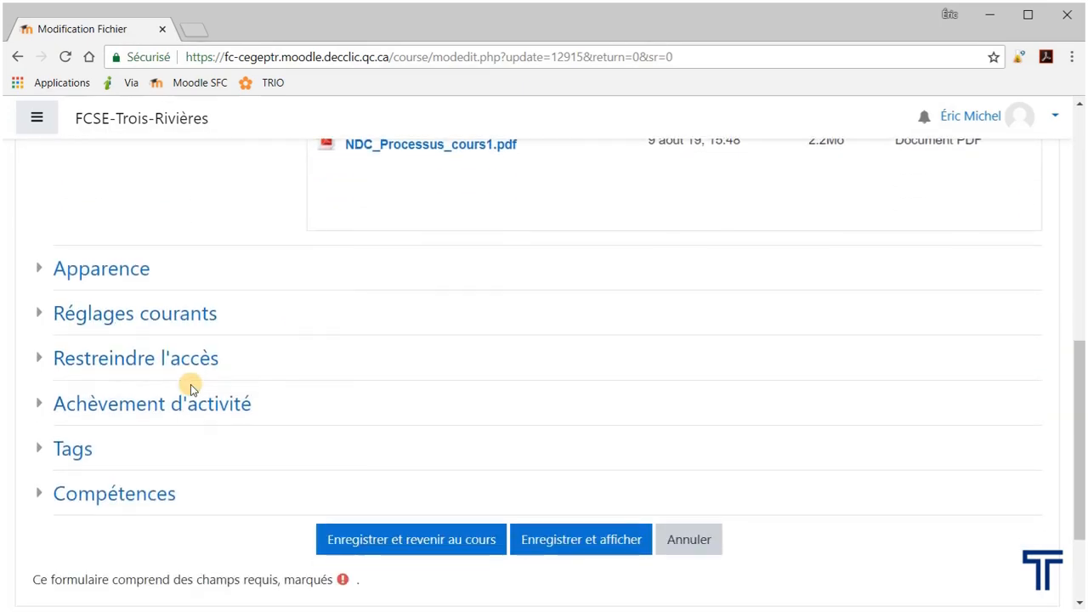
click(61, 270)
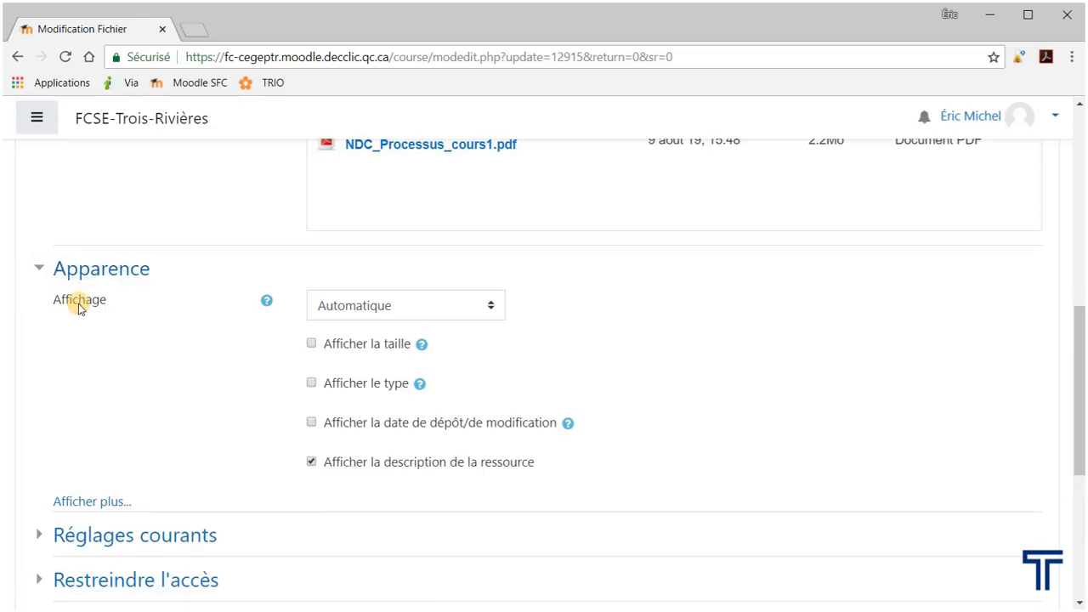
click(408, 304)
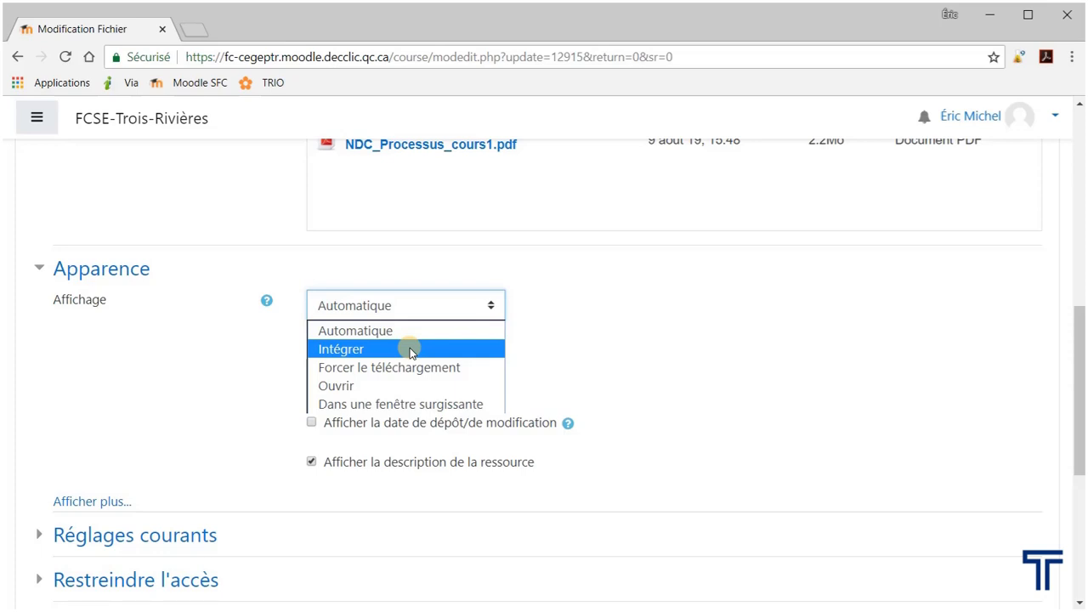
click(408, 369)
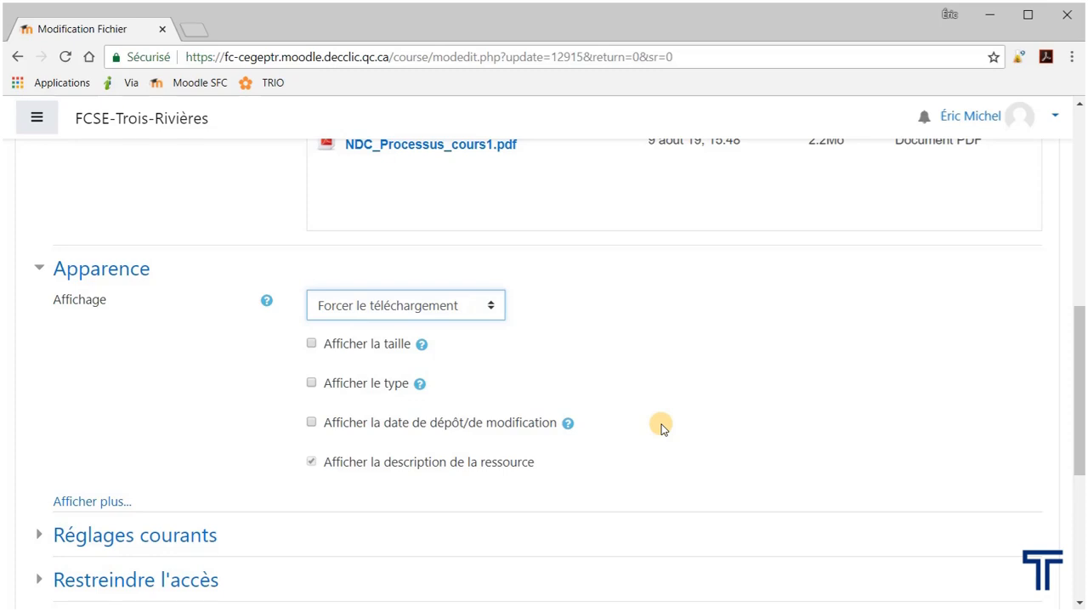
scroll(692, 311, down, 4)
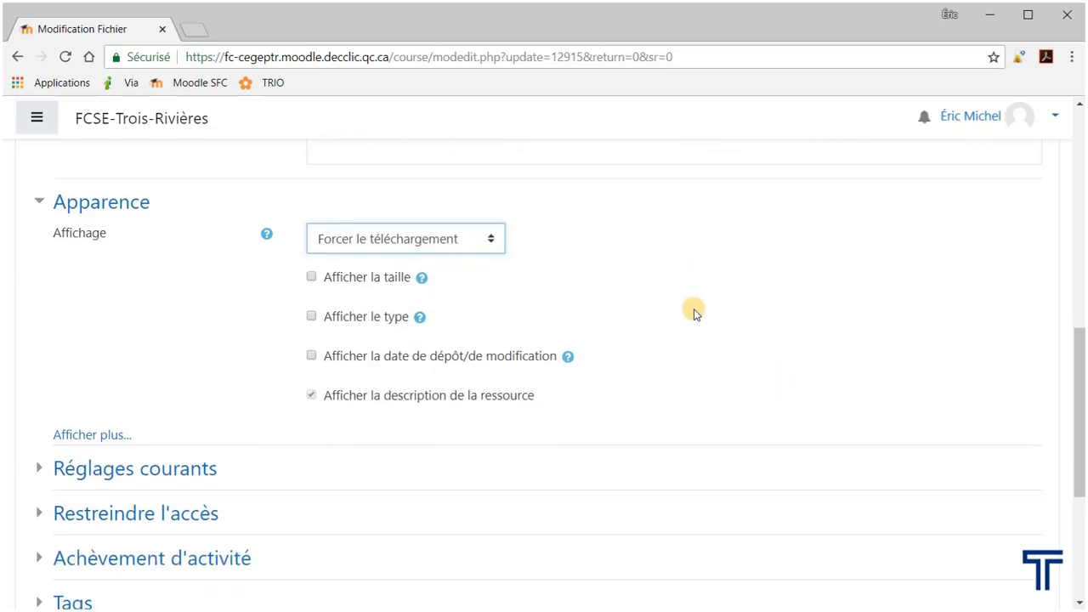
scroll(629, 465, down, 1)
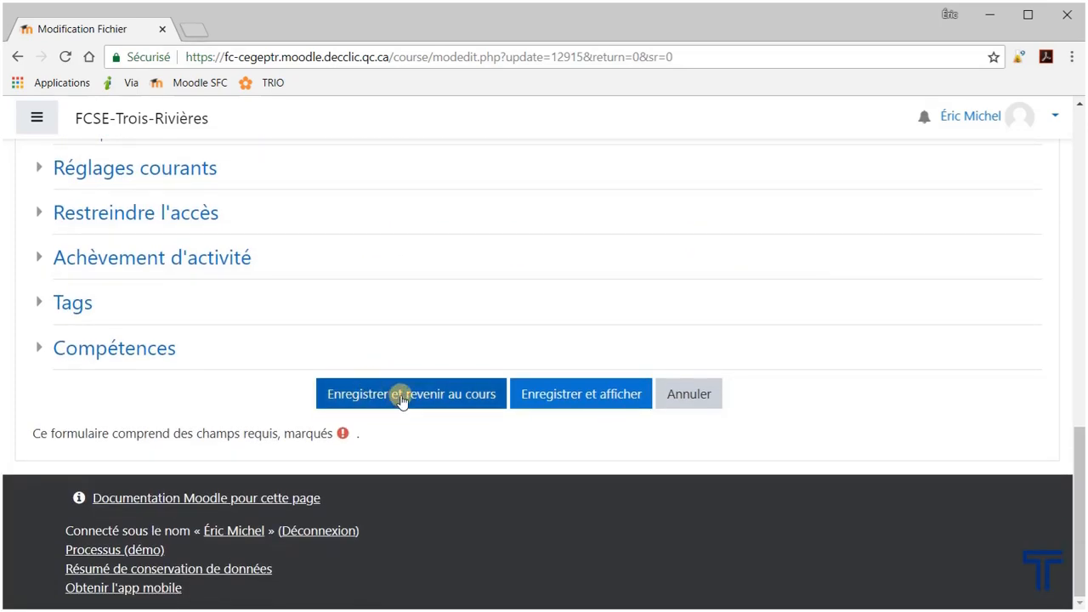
click(401, 395)
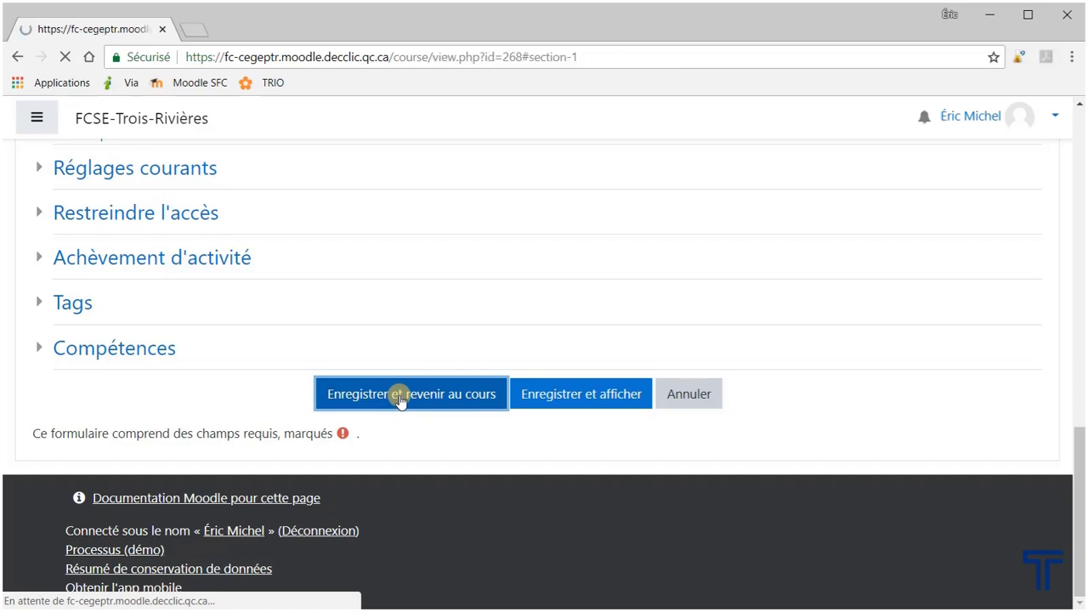
Test the Notes de cours | Séminaire 1 link by downloading its PDF and opening the downloaded copy
scroll(477, 455, up, 2)
scroll(477, 454, up, 1)
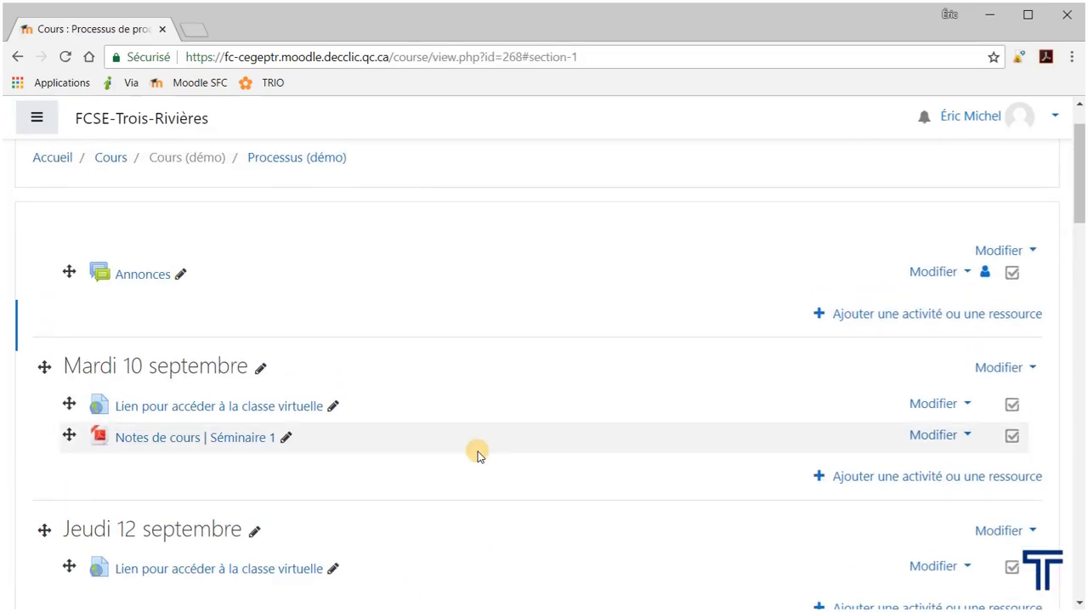
click(226, 442)
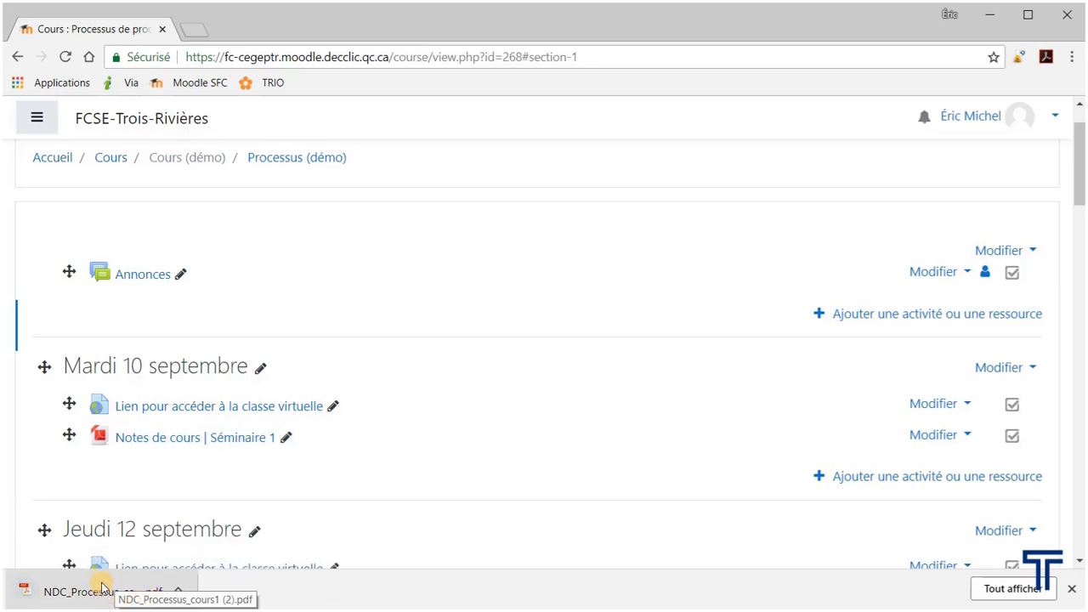
scroll(187, 564, down, 1)
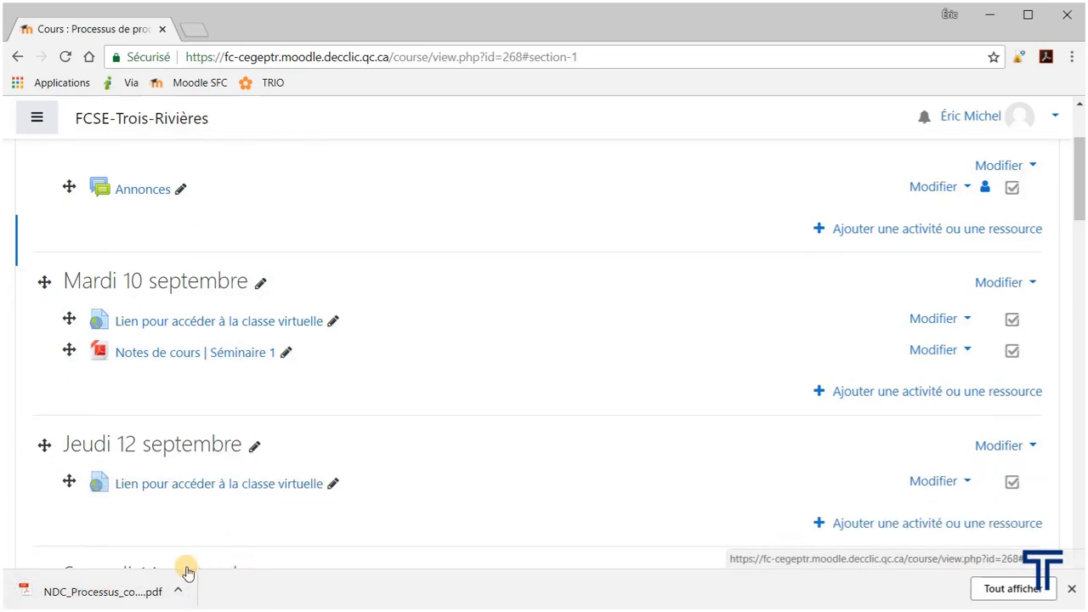
click(128, 592)
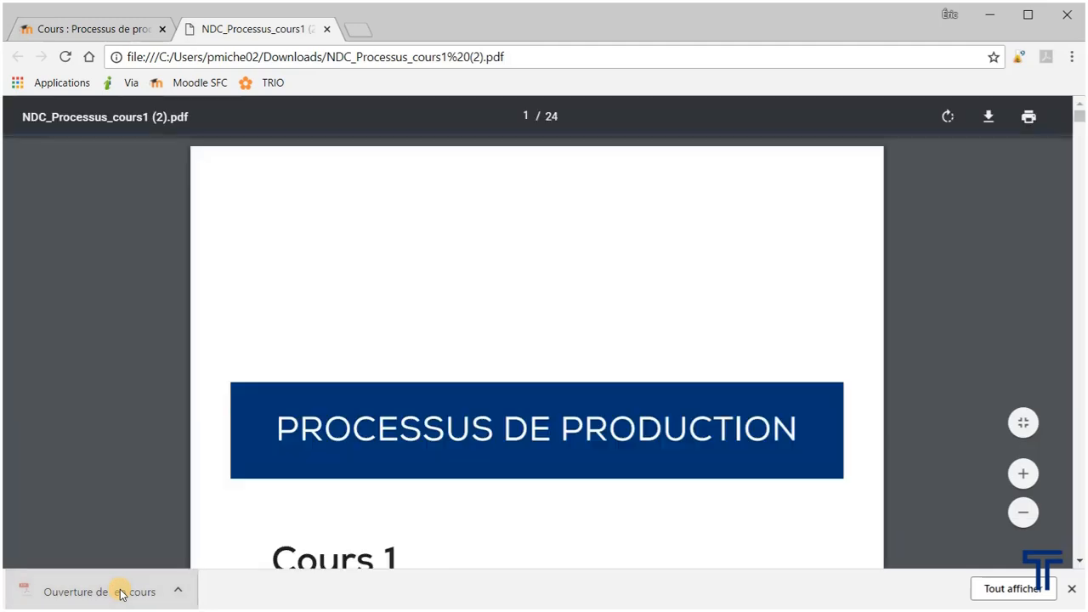